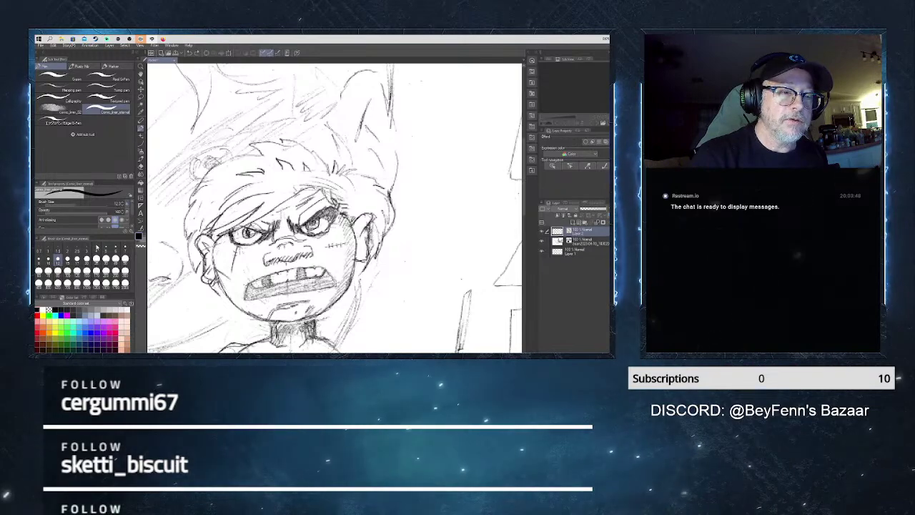
Choose a pen size for inking, lower the opacity of the pencil sketch layer, and make the ink layer active again
{"action": "left_click", "coordinate": [115, 249]}
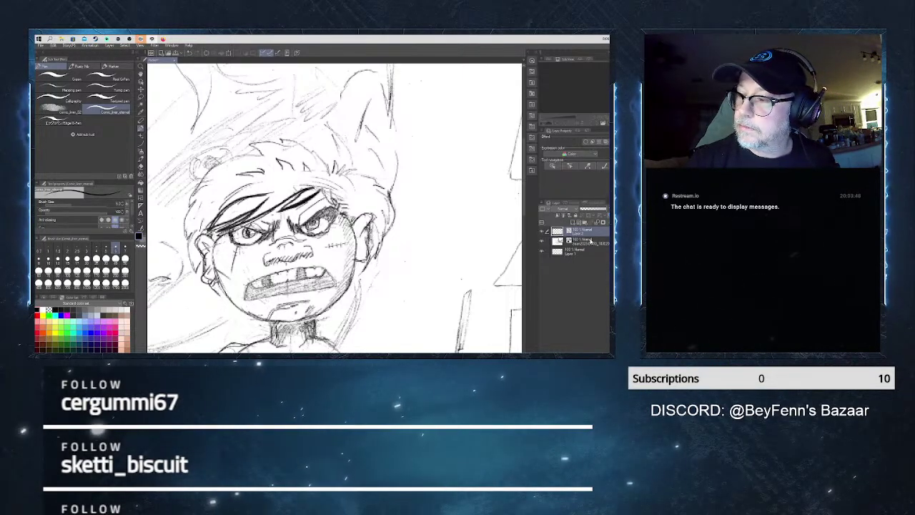
{"action": "left_click", "coordinate": [582, 242]}
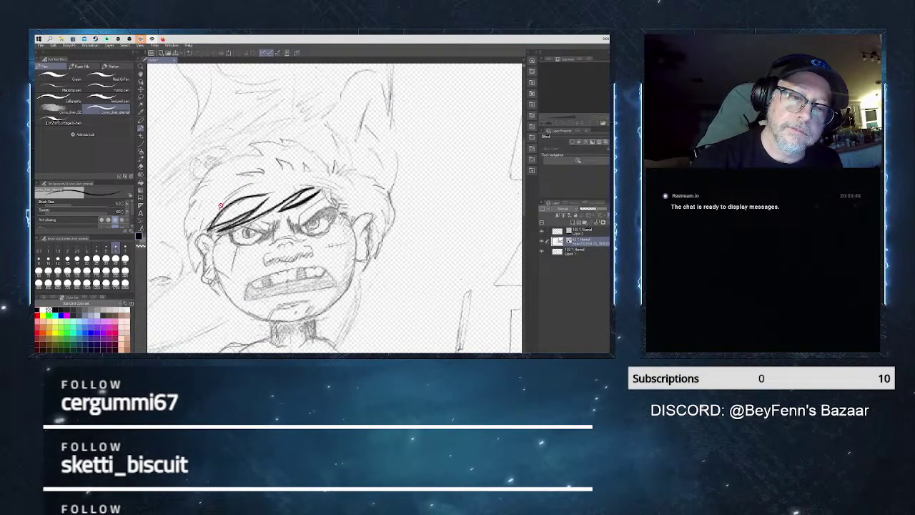
{"action": "left_click", "coordinate": [583, 231]}
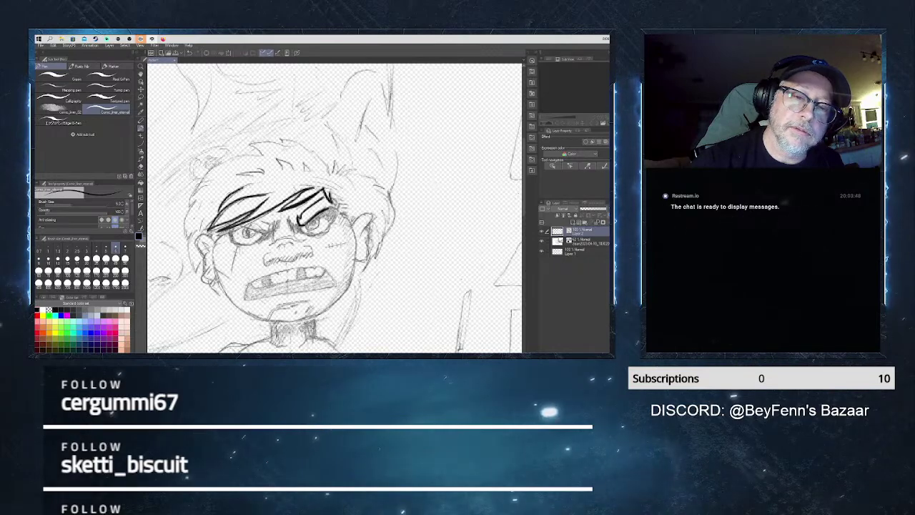
Ink the character's spiky hair and angry facial features, including the nose and gap-toothed mouth, over the pencil sketch
{"action": "left_click_drag", "start_coordinate": [235, 175], "coordinate": [263, 171]}
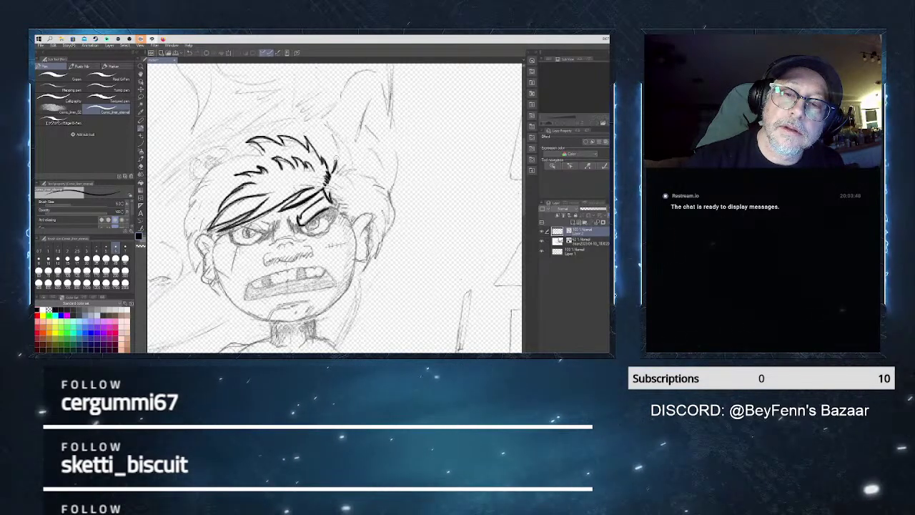
{"action": "left_click_drag", "start_coordinate": [333, 174], "coordinate": [355, 166]}
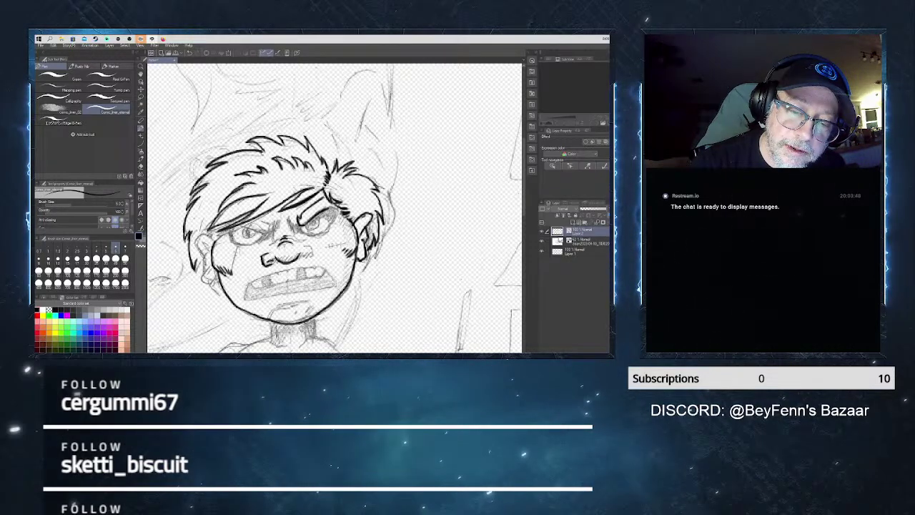
{"action": "left_click_drag", "start_coordinate": [269, 254], "coordinate": [268, 264]}
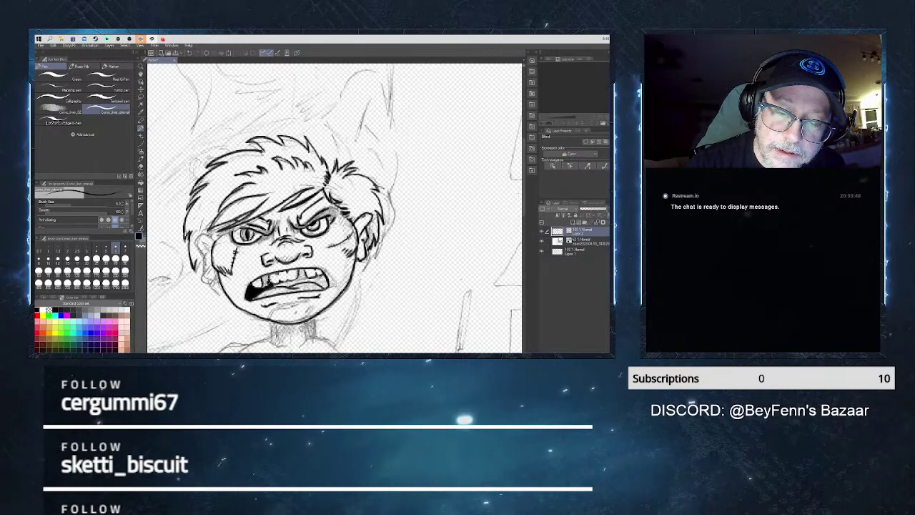
{"action": "left_click_drag", "start_coordinate": [258, 285], "coordinate": [264, 282]}
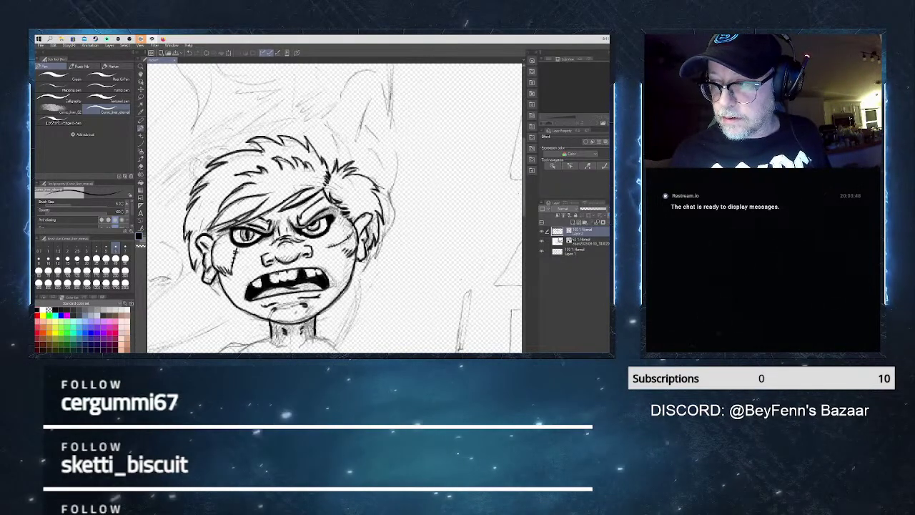
Ink the bare torso and the UFC championship belt, including its outline, oval centre plate and round studs
{"action": "scroll", "coordinate": [461, 253], "scroll_direction": "down", "scroll_amount": 5}
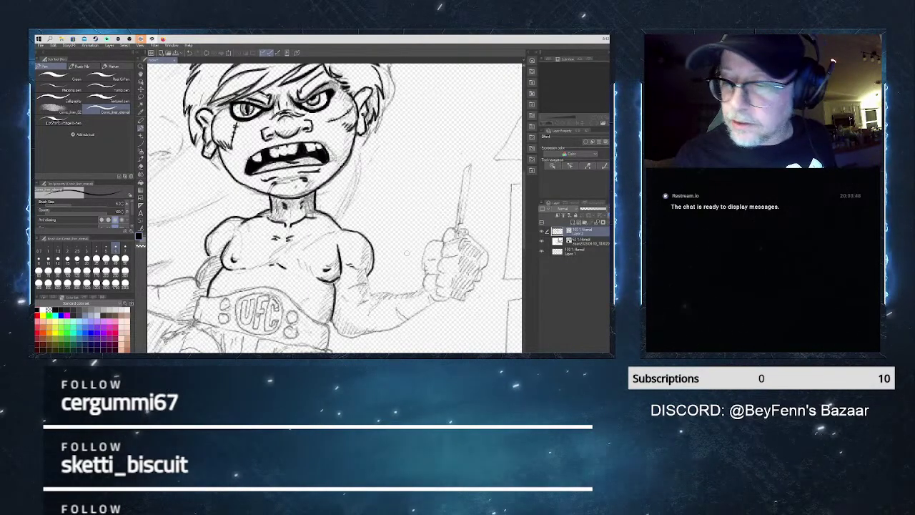
{"action": "scroll", "coordinate": [525, 218], "scroll_direction": "down", "scroll_amount": 3}
{"action": "scroll", "coordinate": [525, 223], "scroll_direction": "down", "scroll_amount": 2}
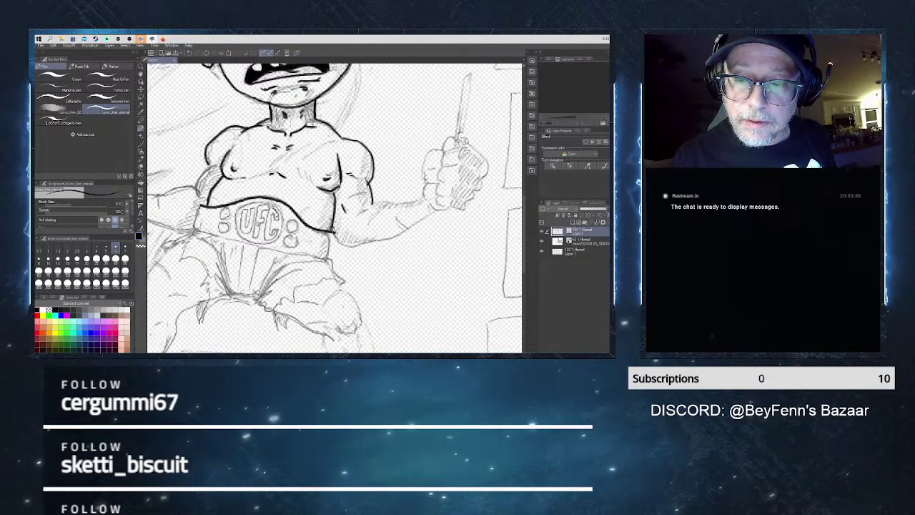
{"action": "left_click_drag", "start_coordinate": [209, 223], "coordinate": [336, 231]}
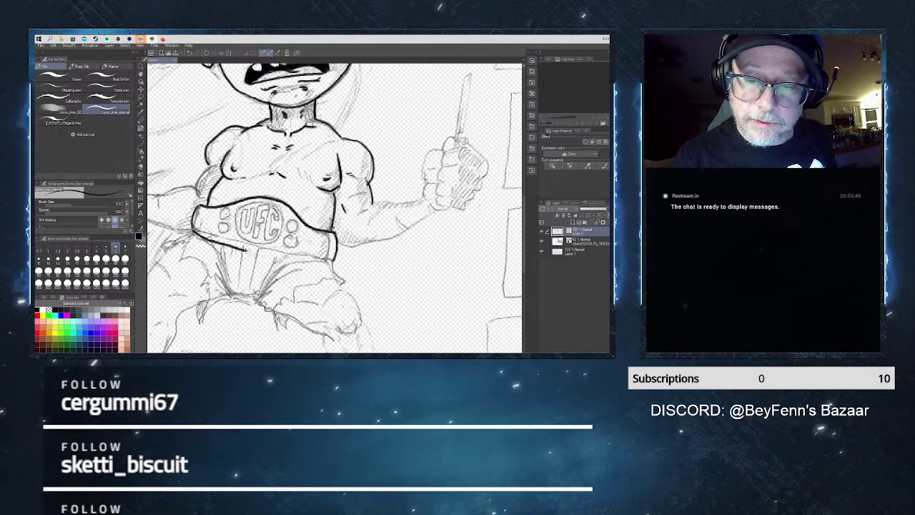
{"action": "left_click_drag", "start_coordinate": [246, 249], "coordinate": [270, 255]}
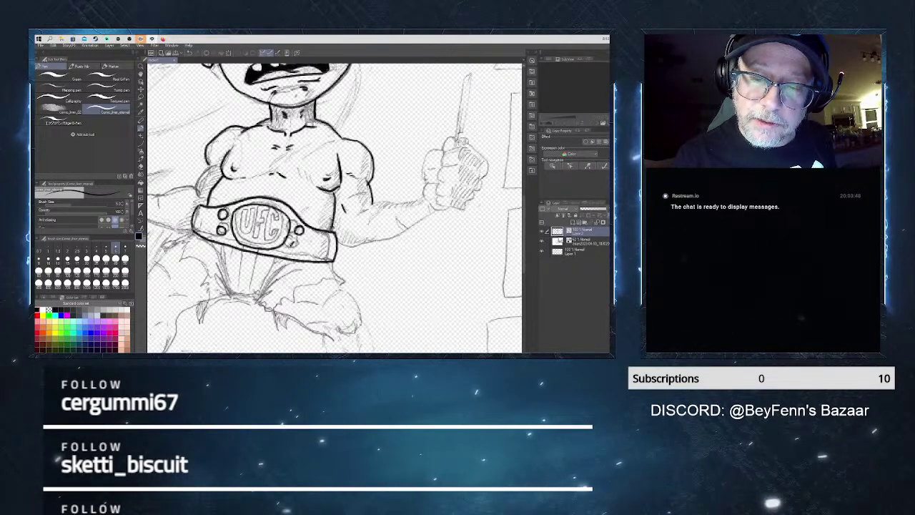
{"action": "left_click_drag", "start_coordinate": [293, 241], "coordinate": [295, 242]}
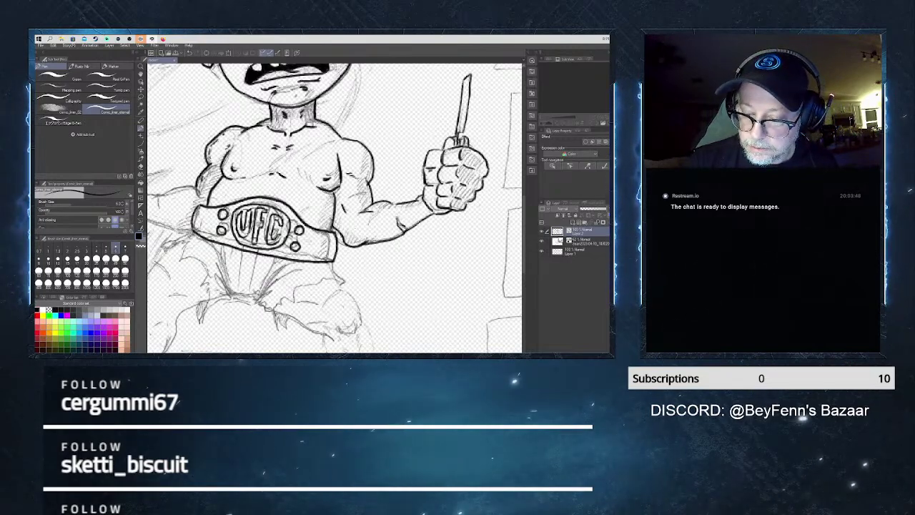
Ink the empty clenched fist with its forearm, the torn shorts, and the outstretched leg down to its toes
{"action": "scroll", "coordinate": [334, 207], "scroll_direction": "left", "scroll_amount": 5}
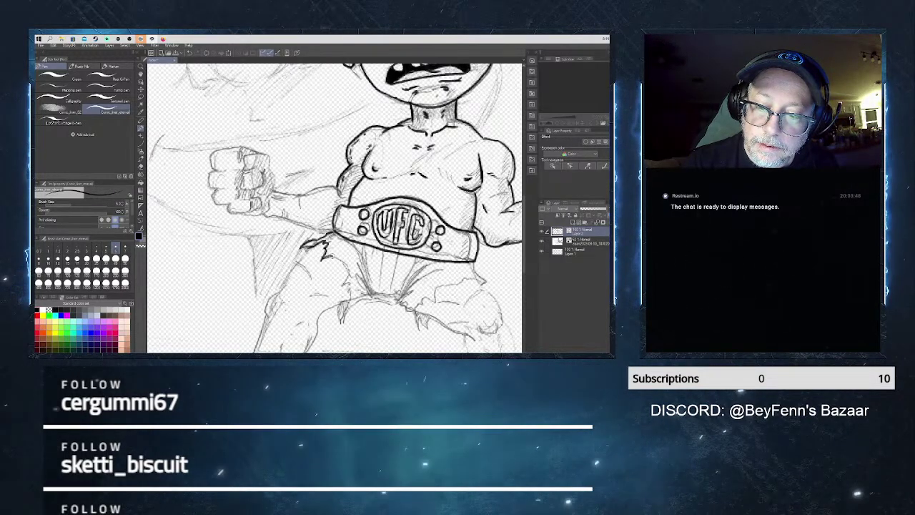
{"action": "left_click_drag", "start_coordinate": [319, 241], "coordinate": [330, 262]}
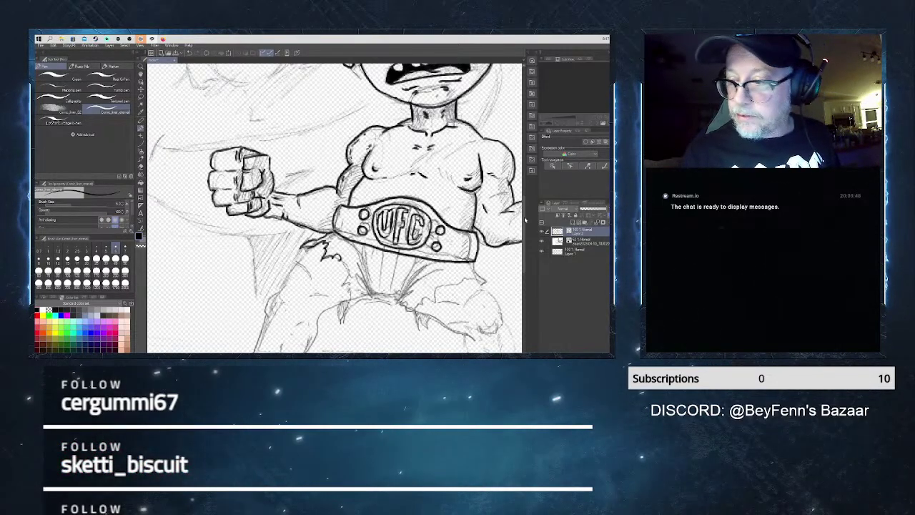
{"action": "scroll", "coordinate": [523, 220], "scroll_direction": "down", "scroll_amount": 1}
{"action": "scroll", "coordinate": [523, 220], "scroll_direction": "down", "scroll_amount": 5}
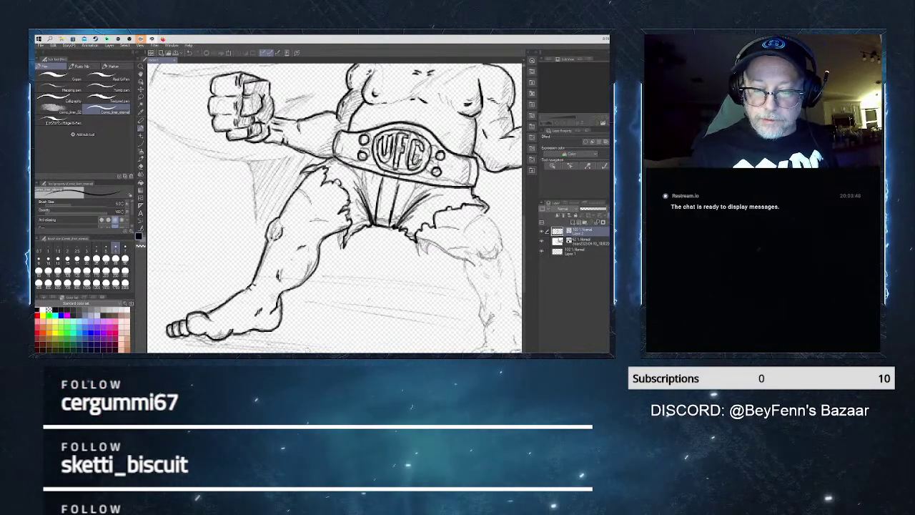
Ink the leg on the knife-hand side, outlining the knee, shin, ankle, foot and each toe over the sketch
{"action": "left_click_drag", "start_coordinate": [401, 215], "coordinate": [243, 214]}
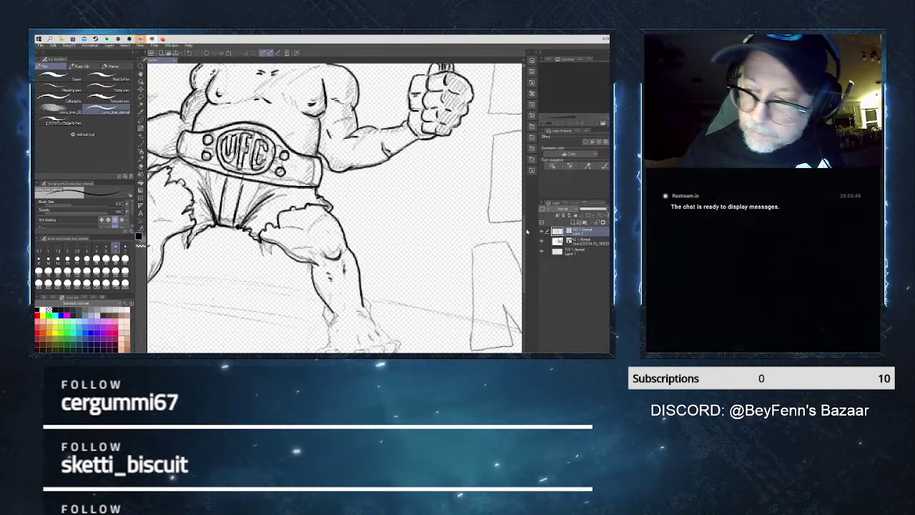
{"action": "scroll", "coordinate": [335, 207], "scroll_direction": "down", "scroll_amount": 3}
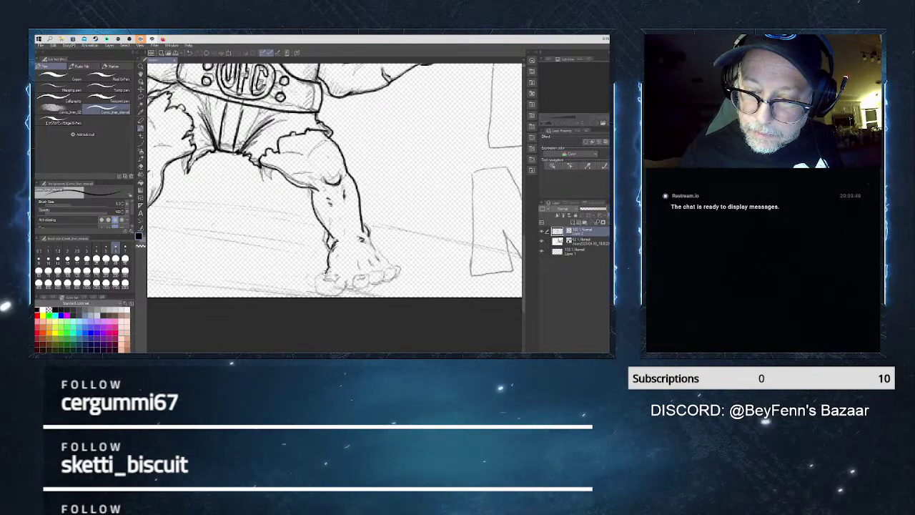
{"action": "mouse_move", "coordinate": [318, 274]}
{"action": "left_mouse_down"}
{"action": "mouse_move", "coordinate": [344, 287]}
{"action": "mouse_move", "coordinate": [368, 285]}
{"action": "left_mouse_up"}
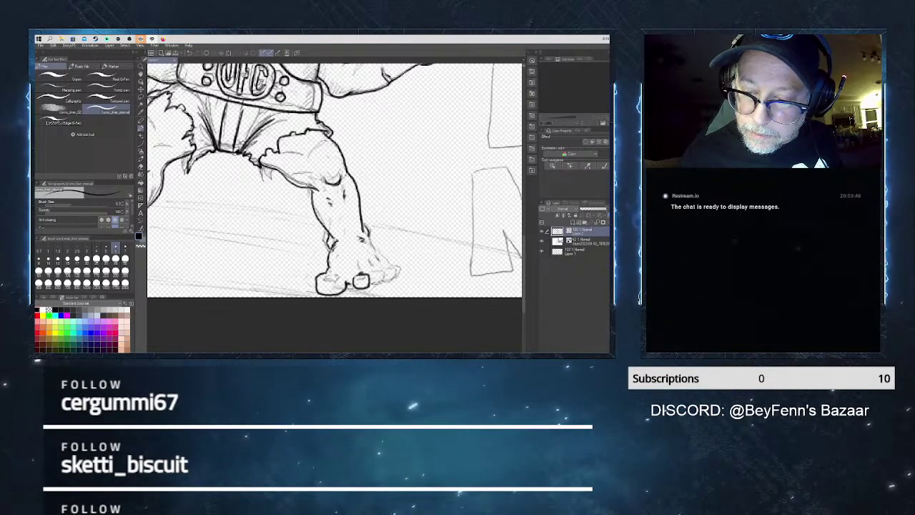
{"action": "left_click_drag", "start_coordinate": [369, 275], "coordinate": [383, 283]}
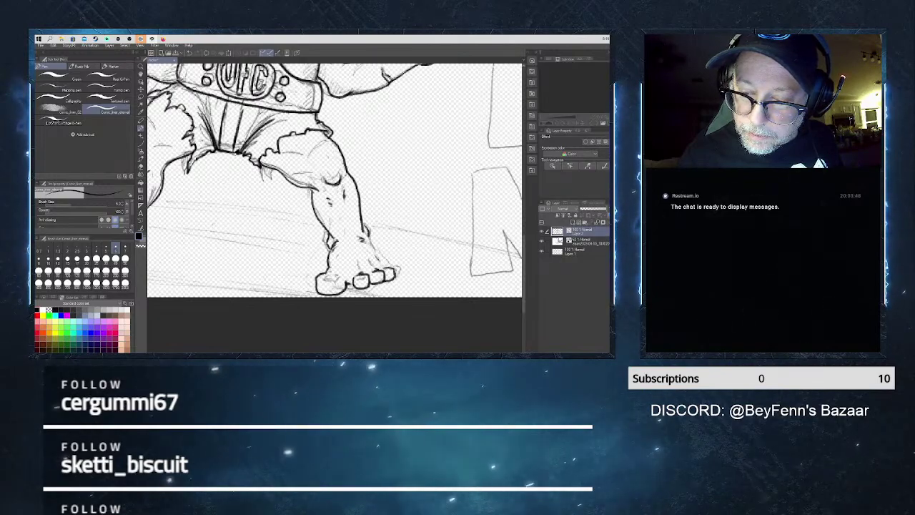
{"action": "left_click_drag", "start_coordinate": [391, 269], "coordinate": [399, 278]}
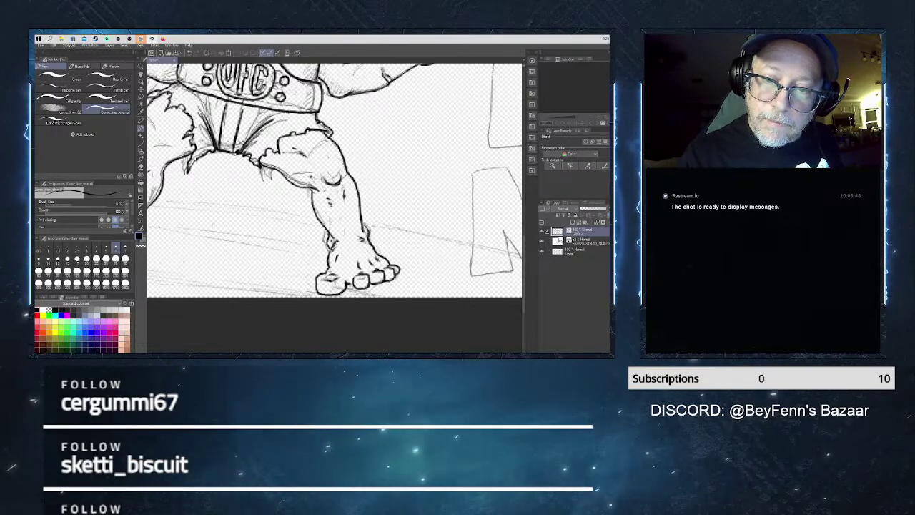
Hide the pencil sketch layer to leave only the inked line art on the canvas
{"action": "scroll", "coordinate": [335, 180], "scroll_direction": "left", "scroll_amount": 5}
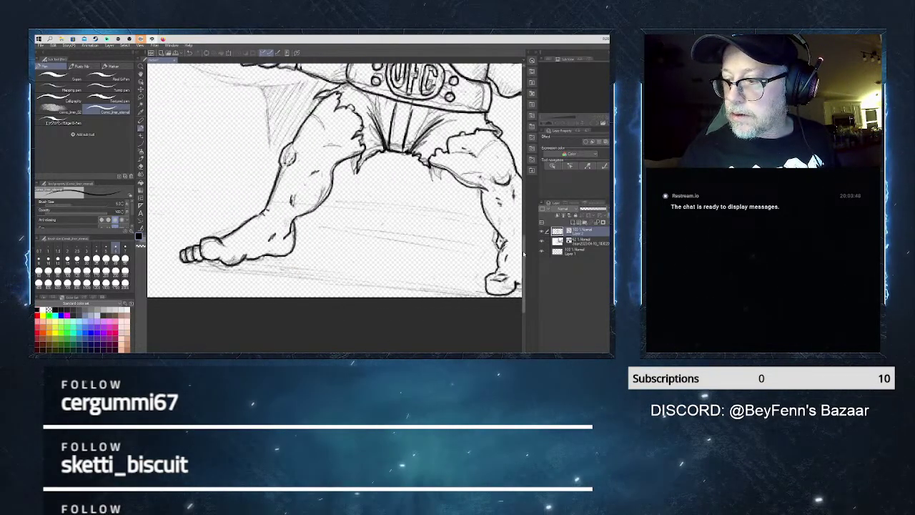
{"action": "scroll", "coordinate": [335, 207], "scroll_direction": "up", "scroll_amount": 6}
{"action": "scroll", "coordinate": [529, 206], "scroll_direction": "up", "scroll_amount": 4}
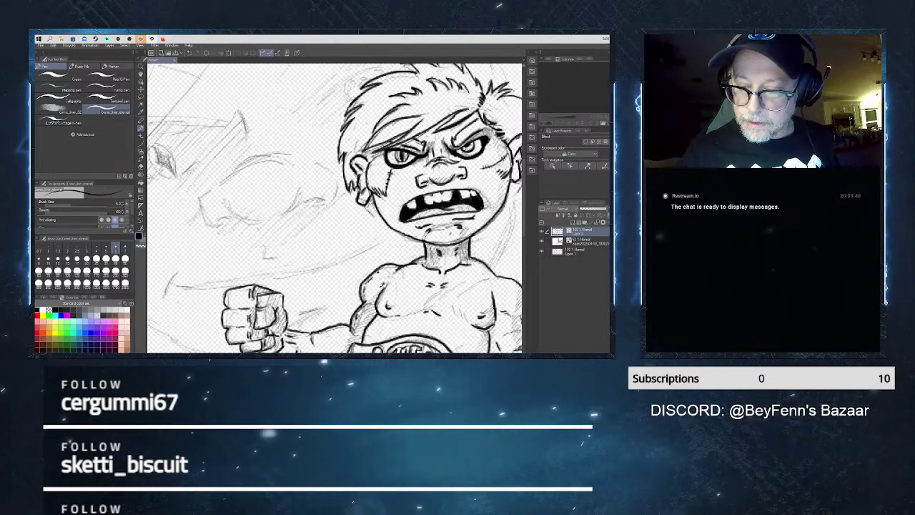
{"action": "scroll", "coordinate": [539, 258], "scroll_direction": "right", "scroll_amount": 5}
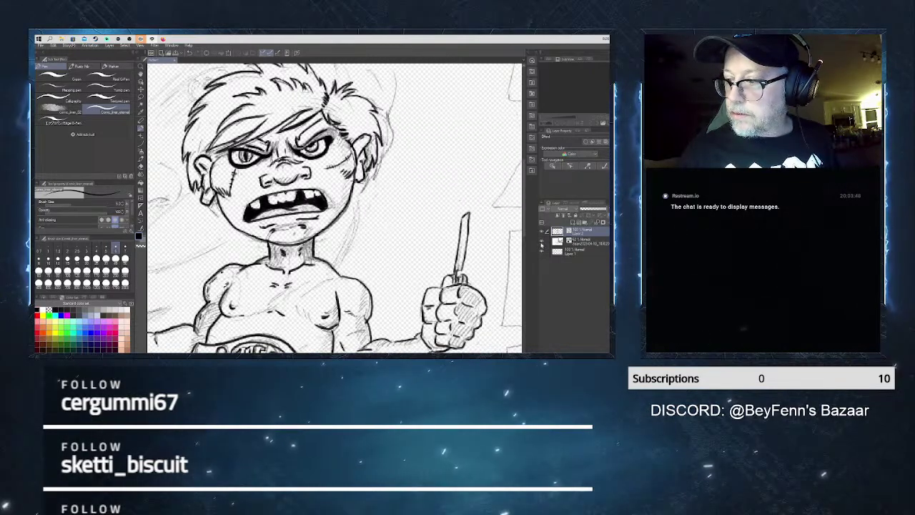
{"action": "left_click", "coordinate": [541, 243]}
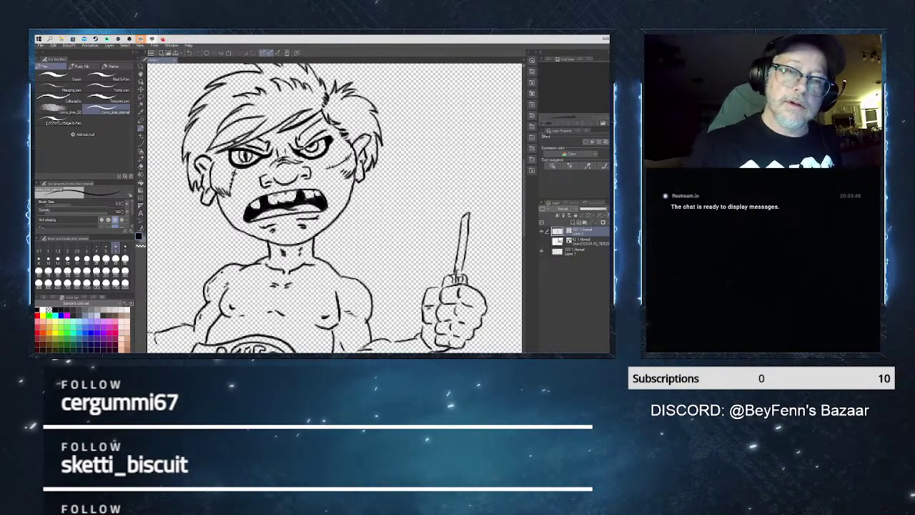
Draw a freehand lasso selection around the entire inked figure on the ink layer
{"action": "left_click", "coordinate": [141, 67]}
{"action": "scroll", "coordinate": [409, 180], "scroll_direction": "down", "scroll_amount": 4}
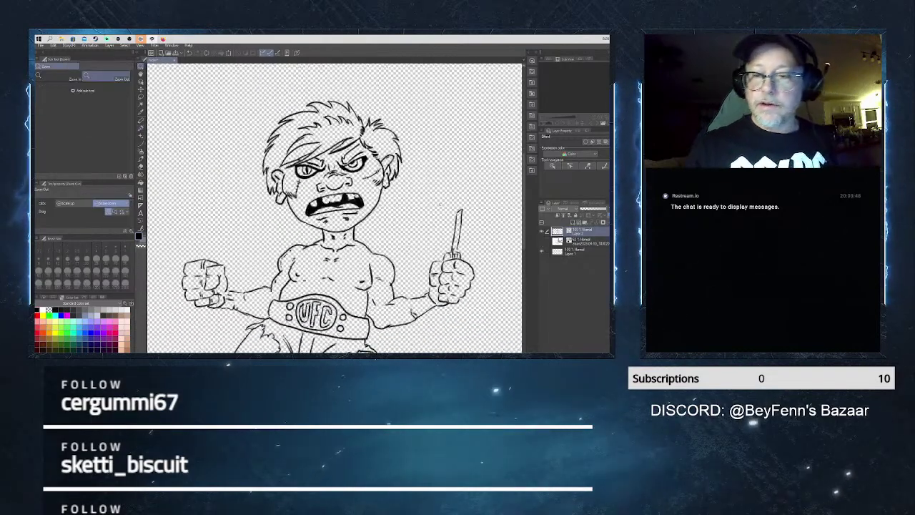
{"action": "scroll", "coordinate": [476, 276], "scroll_direction": "up", "scroll_amount": 2}
{"action": "scroll", "coordinate": [334, 229], "scroll_direction": "down", "scroll_amount": 1}
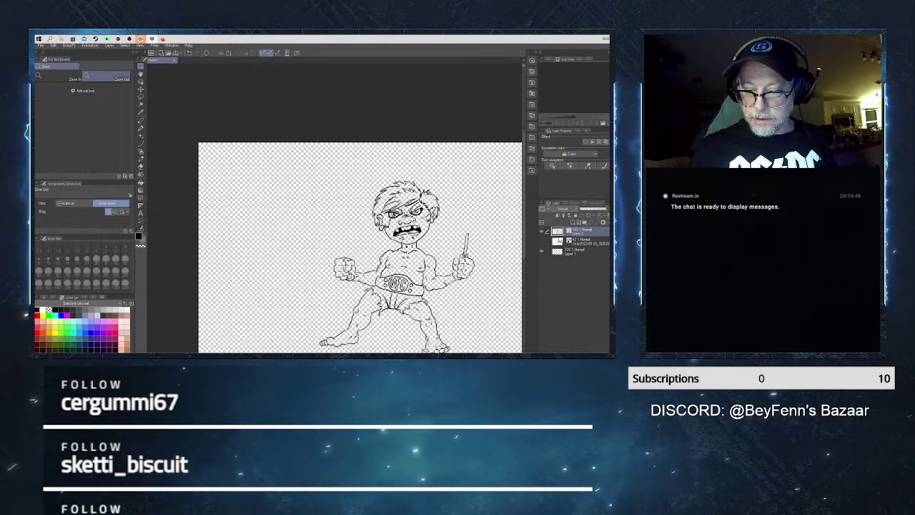
{"action": "left_click_drag", "start_coordinate": [400, 250], "coordinate": [343, 251]}
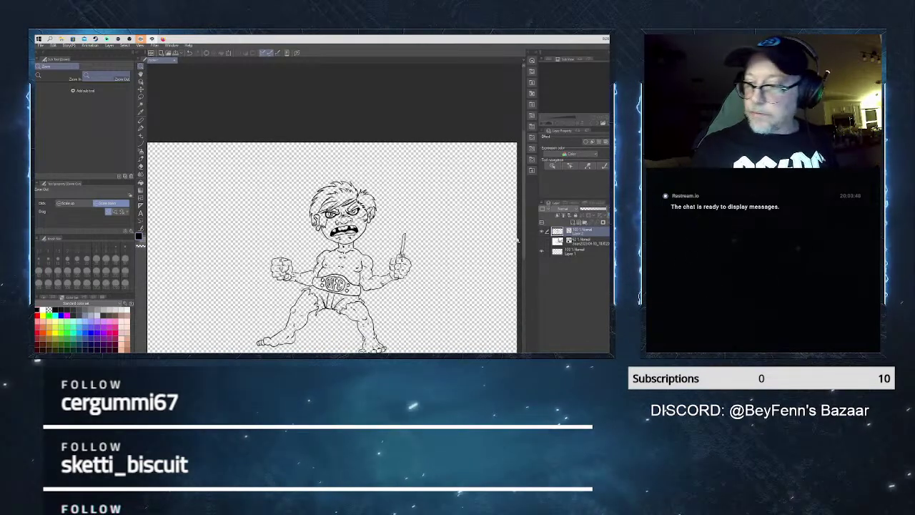
{"action": "left_click_drag", "start_coordinate": [523, 238], "coordinate": [523, 263]}
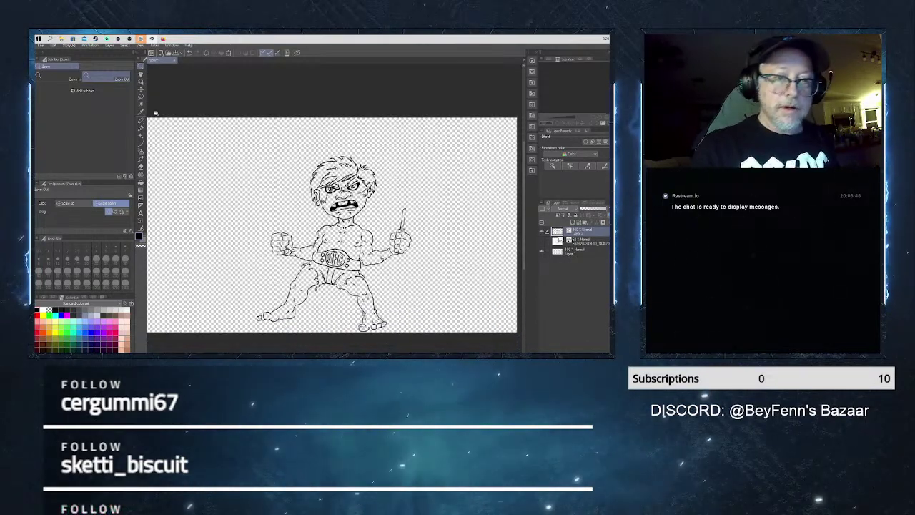
{"action": "left_click", "coordinate": [140, 96]}
{"action": "mouse_move", "coordinate": [325, 126]}
{"action": "left_mouse_down"}
{"action": "mouse_move", "coordinate": [232, 286]}
{"action": "mouse_move", "coordinate": [320, 342]}
{"action": "mouse_move", "coordinate": [443, 273]}
{"action": "left_mouse_up"}
{"action": "left_click_drag", "start_coordinate": [358, 133], "coordinate": [336, 127]}
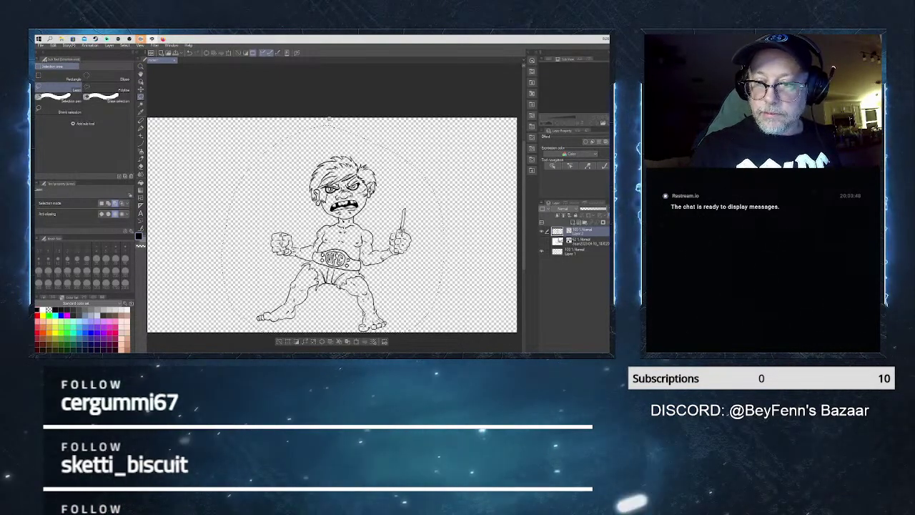